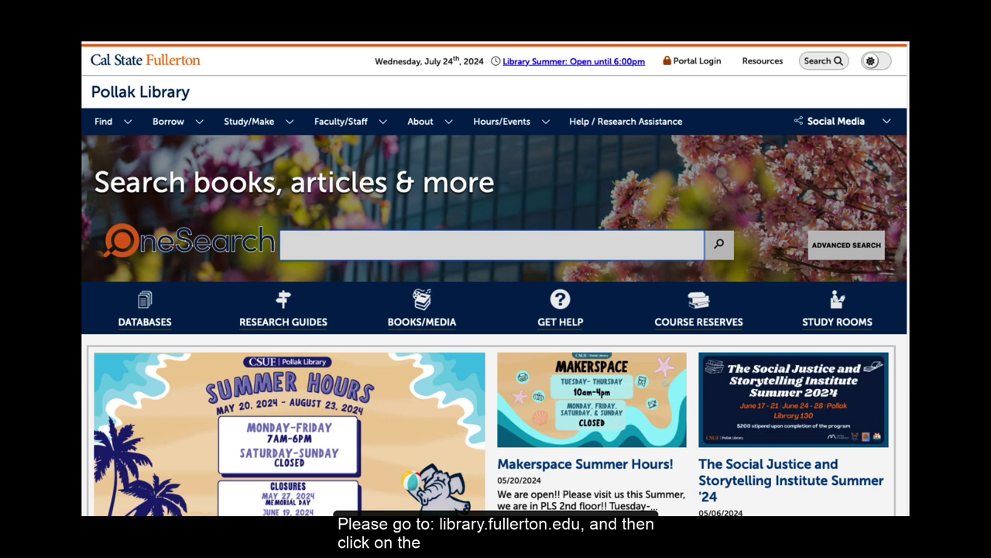
Step: Open the library's A-Z Databases list and filter it to the Child & Adolescent Studies subject
click(151, 311)
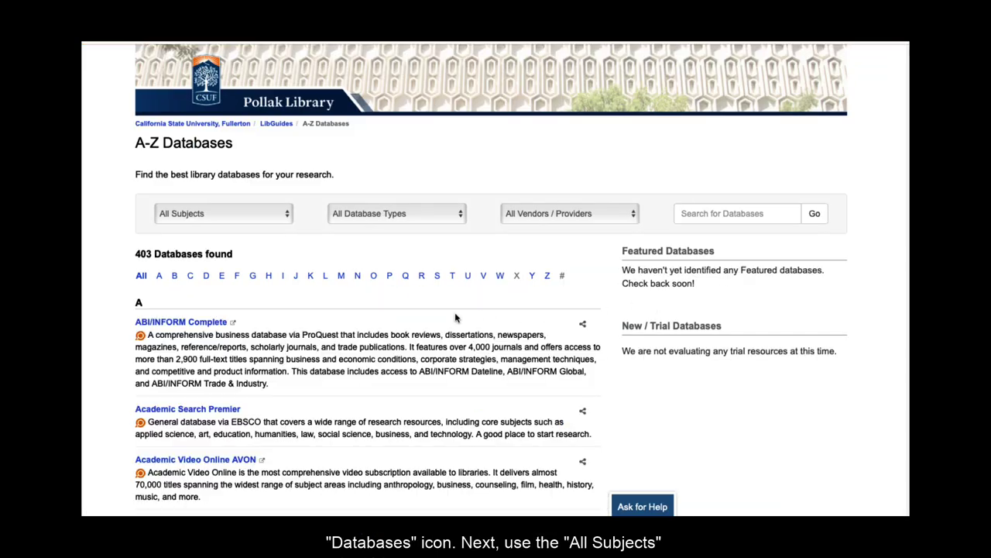
click(286, 219)
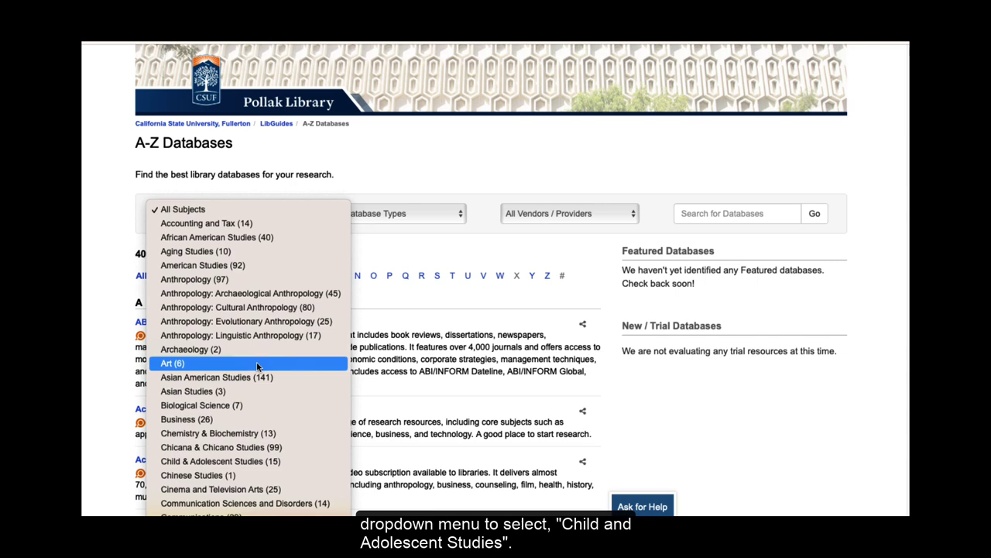
click(243, 463)
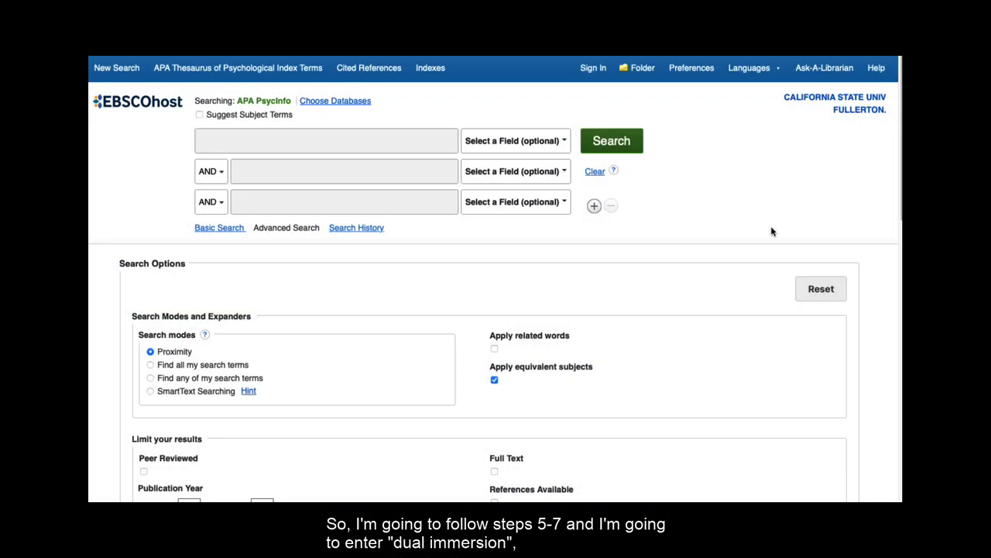
Step: Search APA PsycInfo for "dual immersion" AND "language development", with each term on its own search line
click(321, 133)
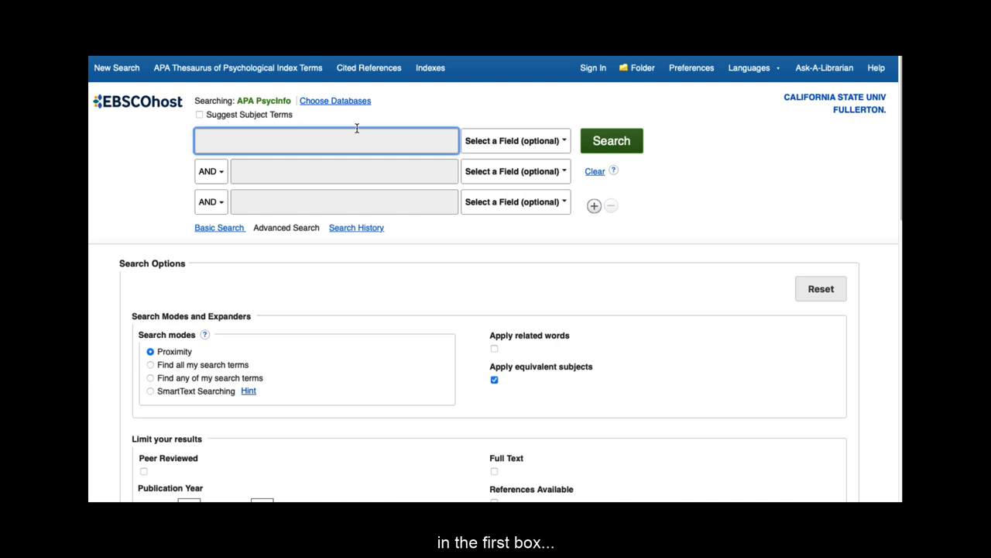
text(dual immersion)
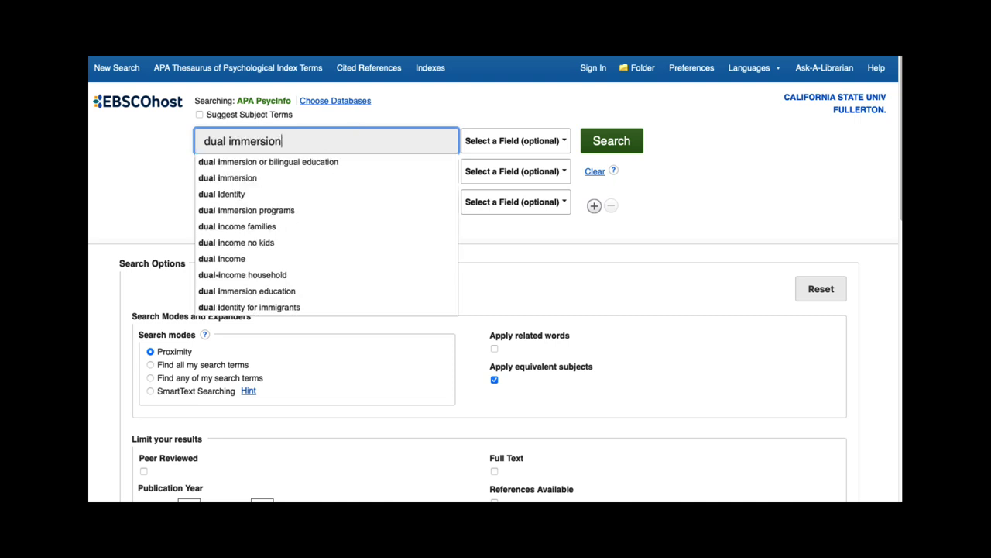
click(174, 155)
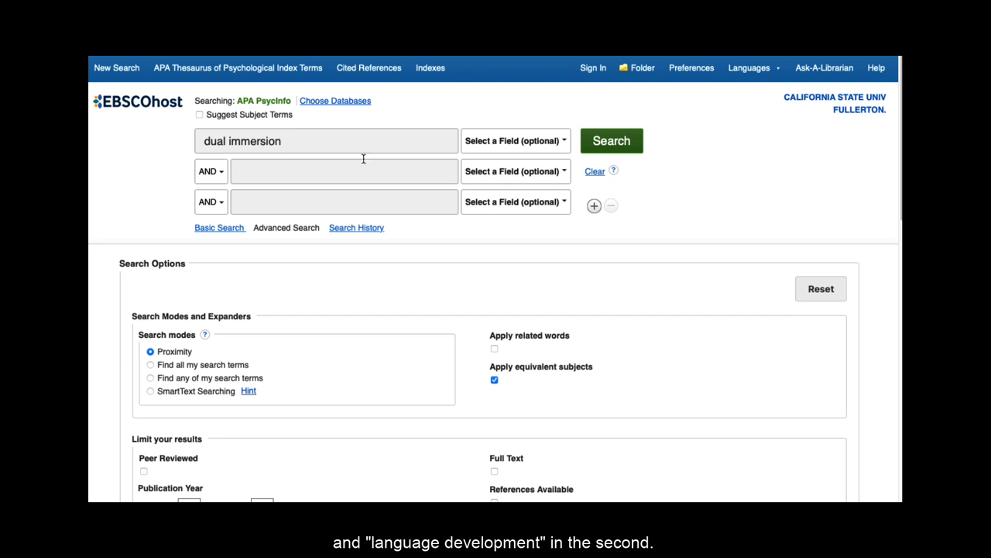
click(267, 175)
text(lan)
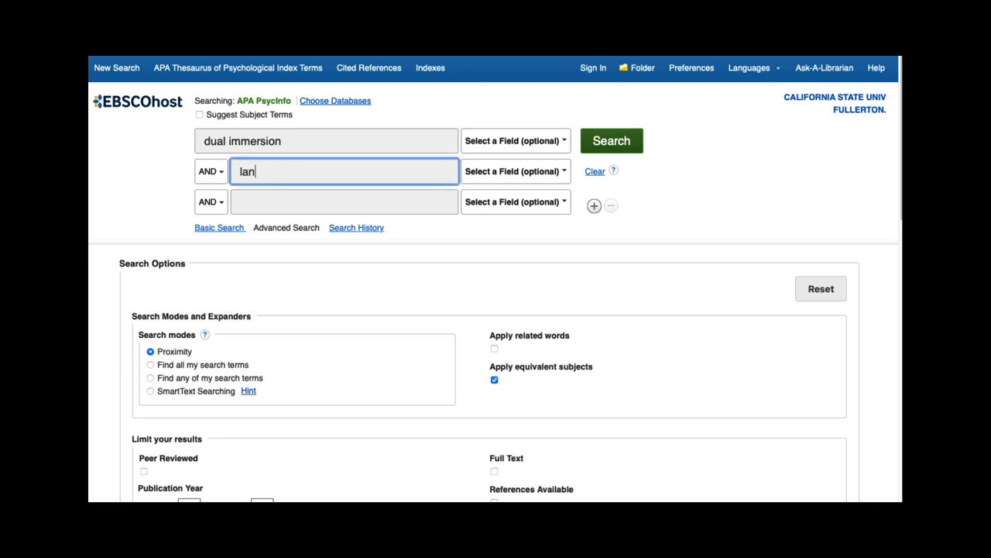
text(guage development)
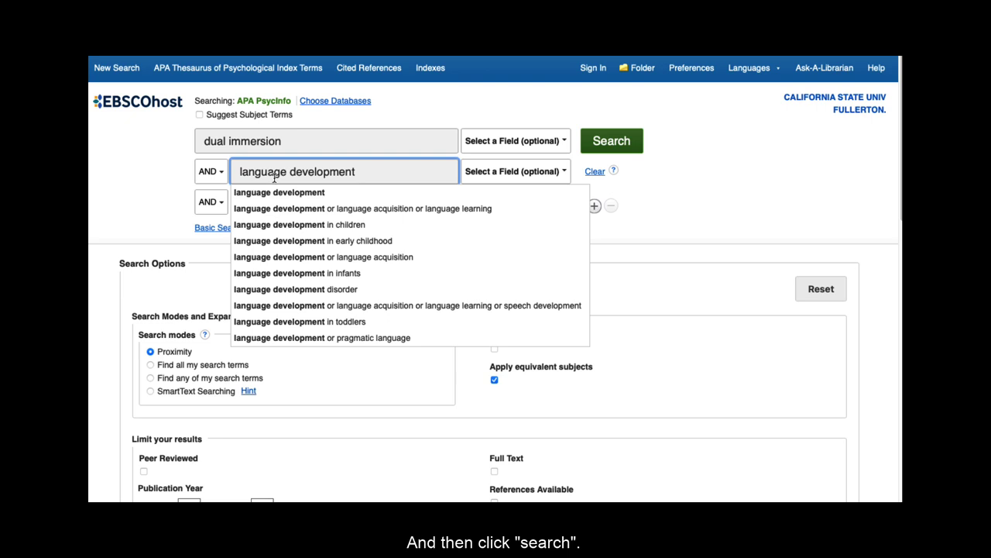
click(645, 194)
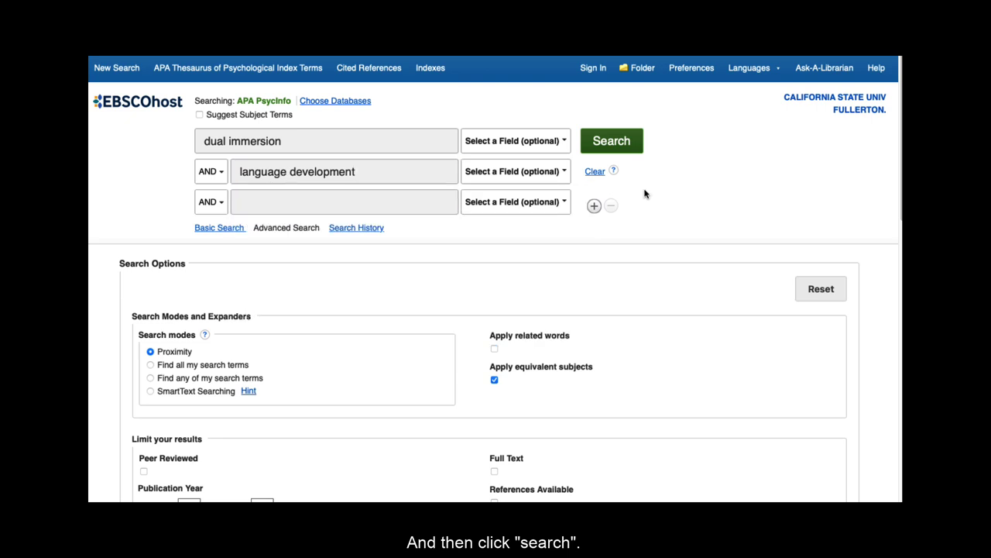
click(617, 147)
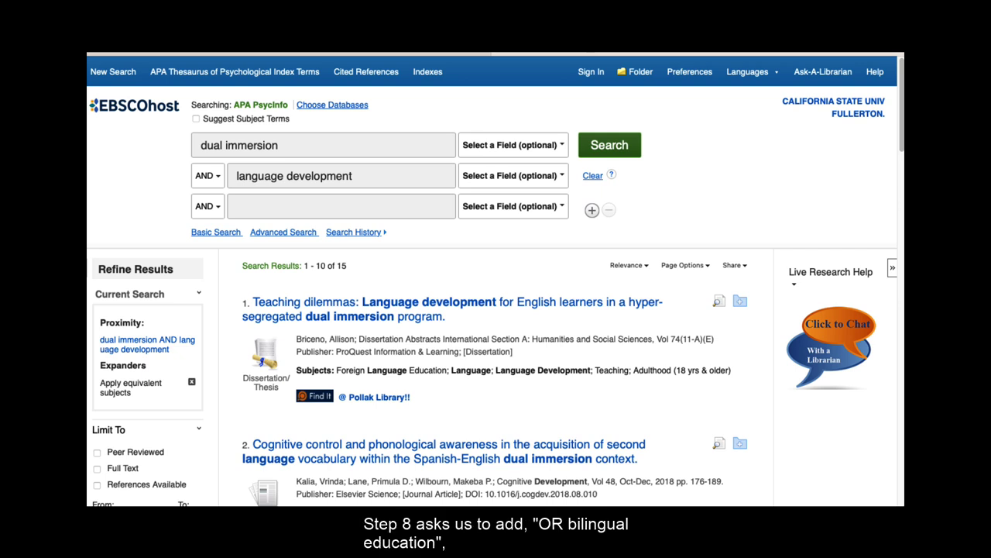
Step: Expand the first search term to the suggested "dual immersion or bilingual education"
click(390, 138)
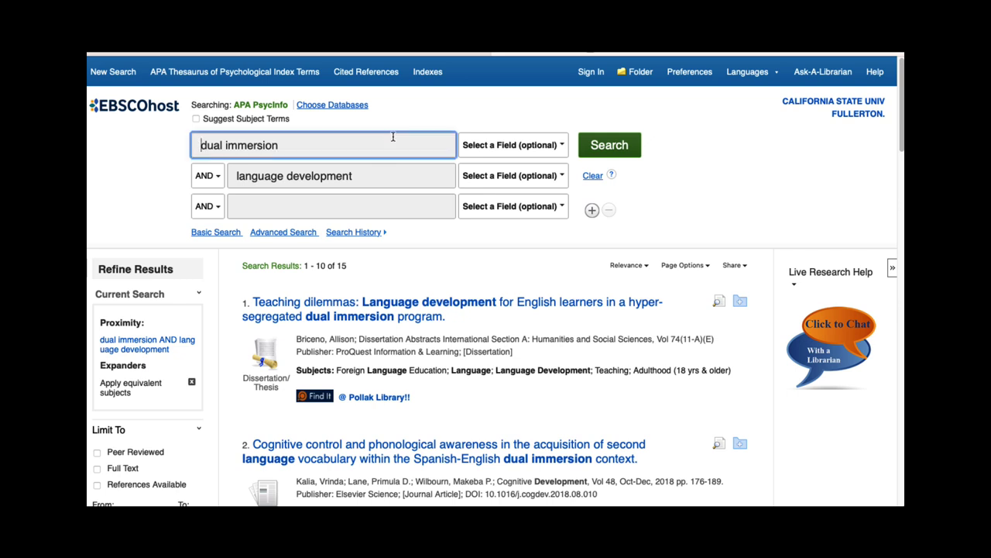
click(395, 147)
text(or)
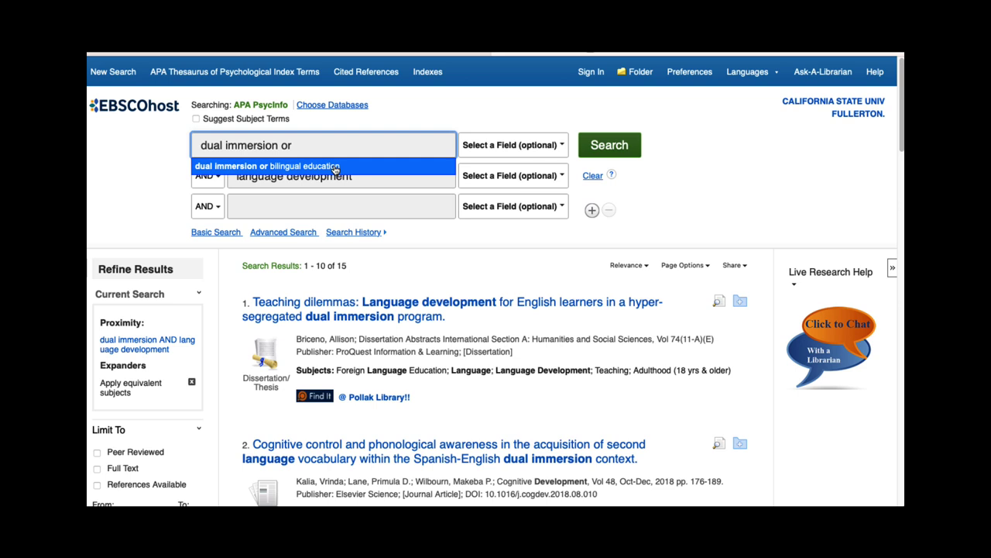
click(334, 168)
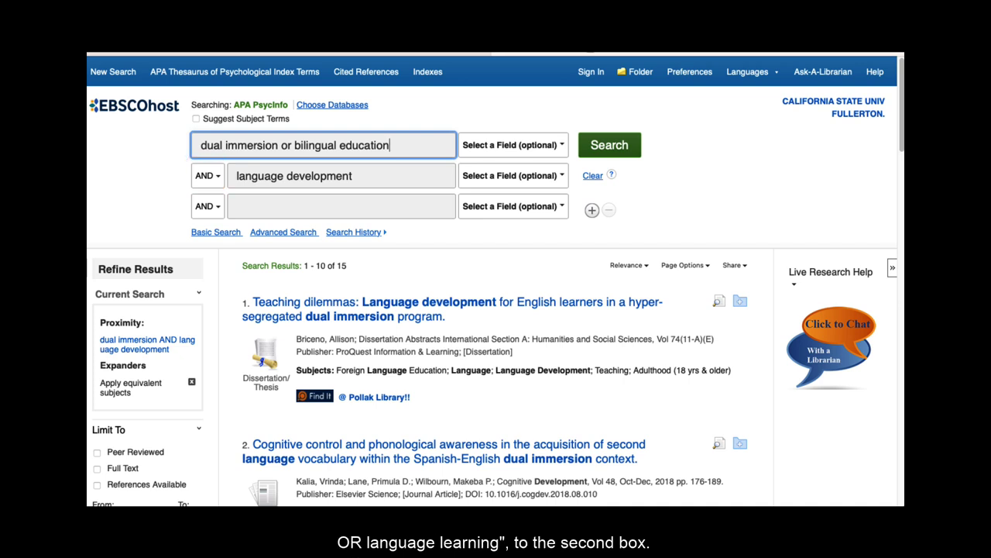
Step: Expand the second search term to "language development or language acquisition or language learning" and rerun the search
click(396, 176)
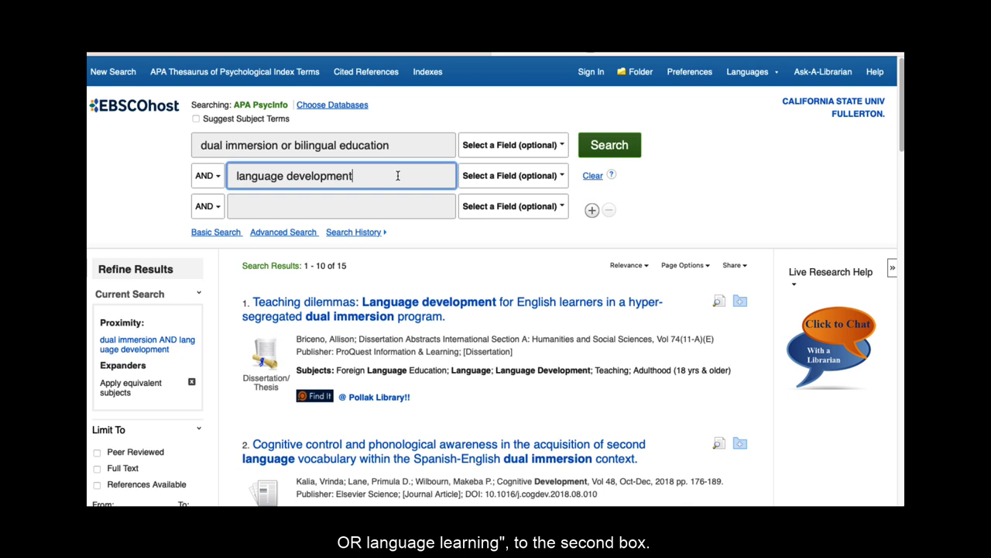
text(or)
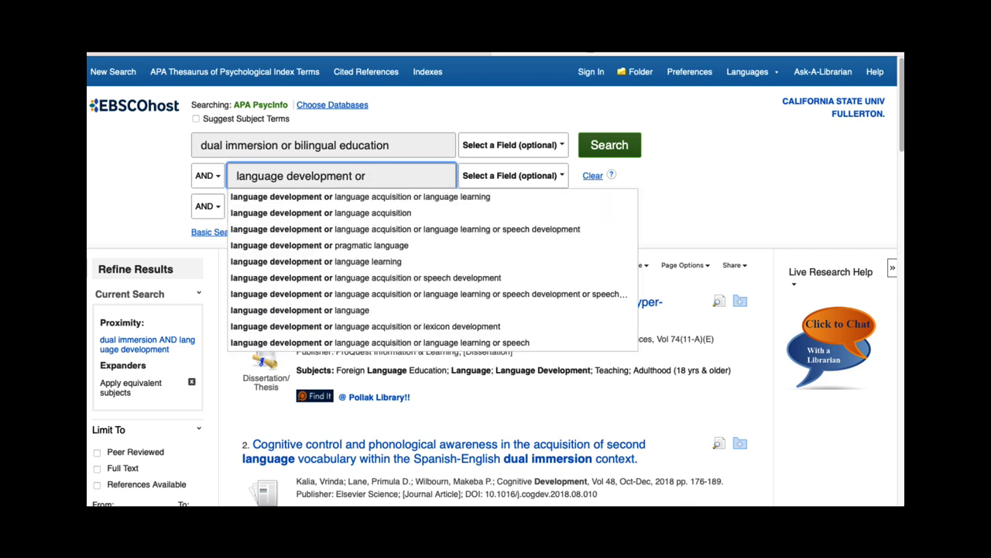
click(442, 198)
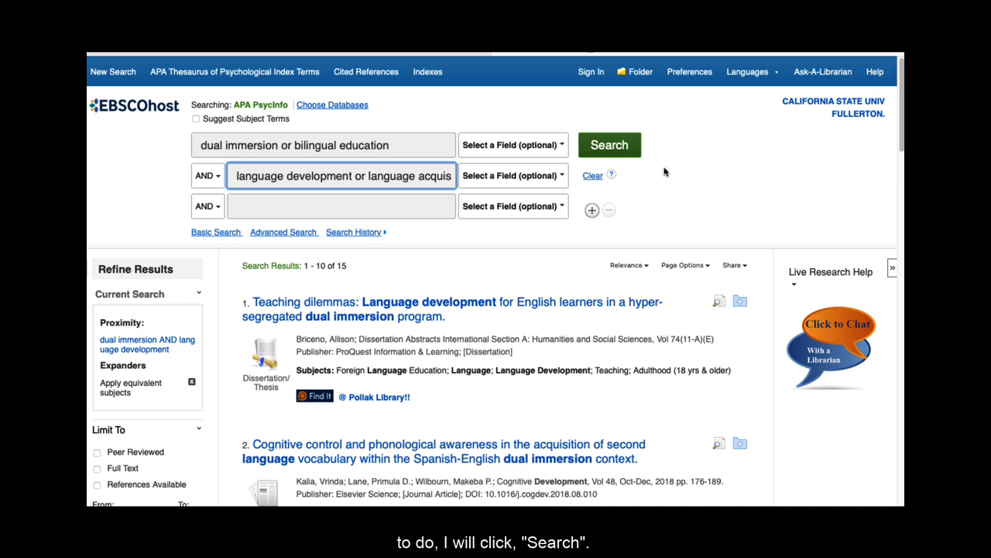
click(614, 153)
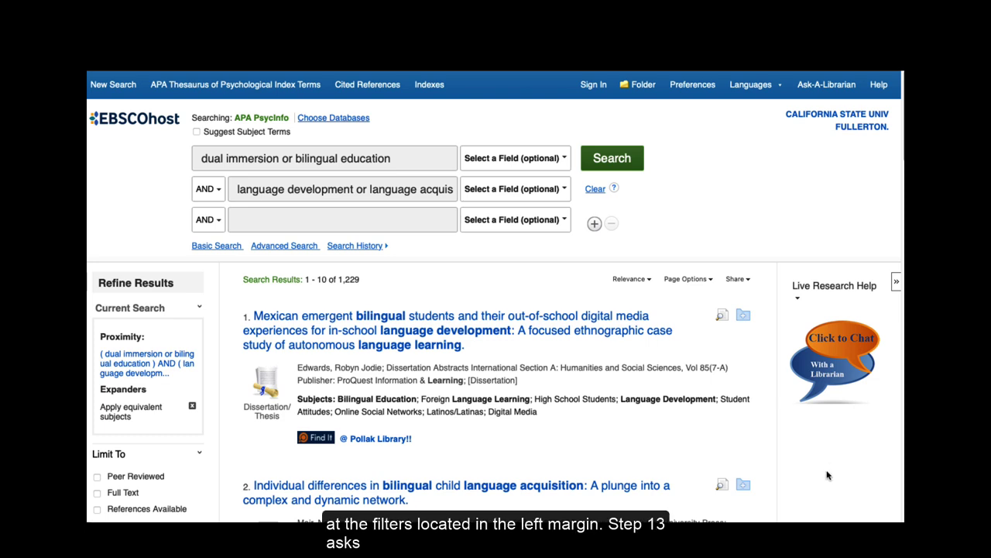
Step: Limit the results to peer-reviewed articles with the empirical study methodology
scroll(826, 471, down, 2)
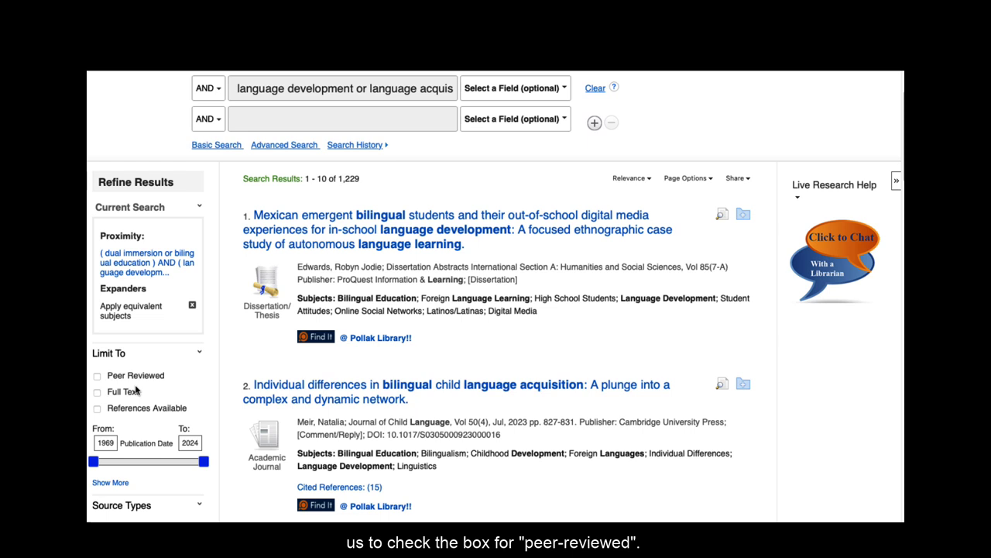
click(97, 376)
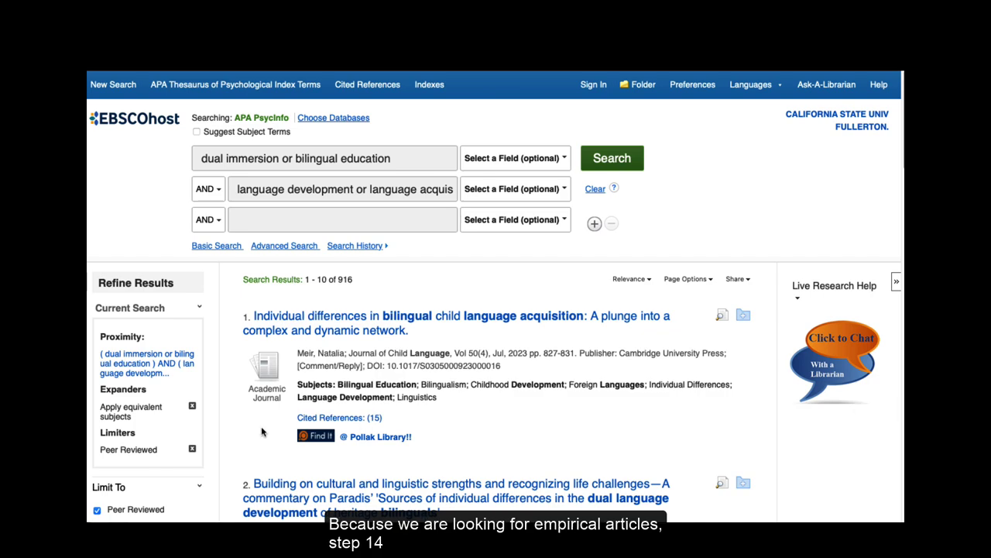
scroll(263, 432, down, 3)
scroll(264, 433, down, 7)
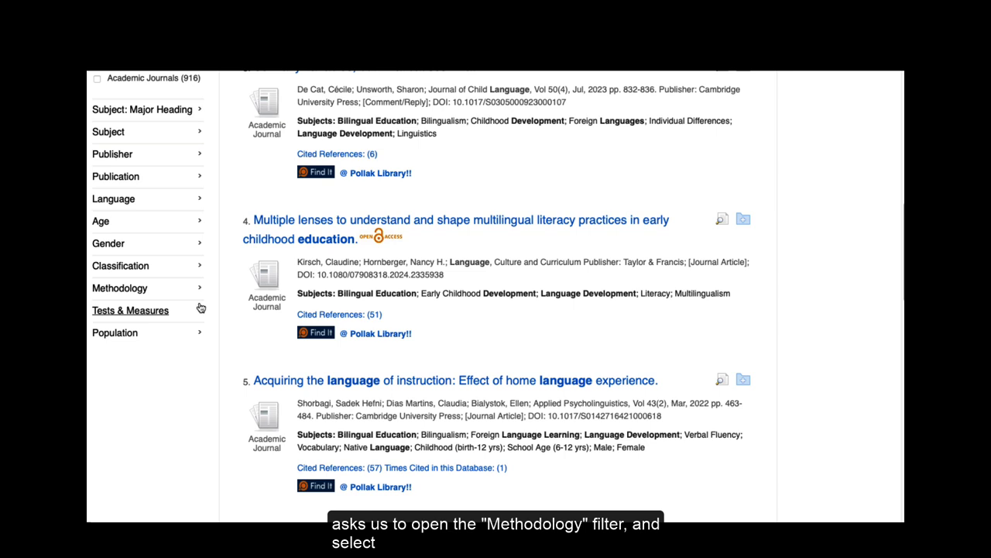
click(198, 288)
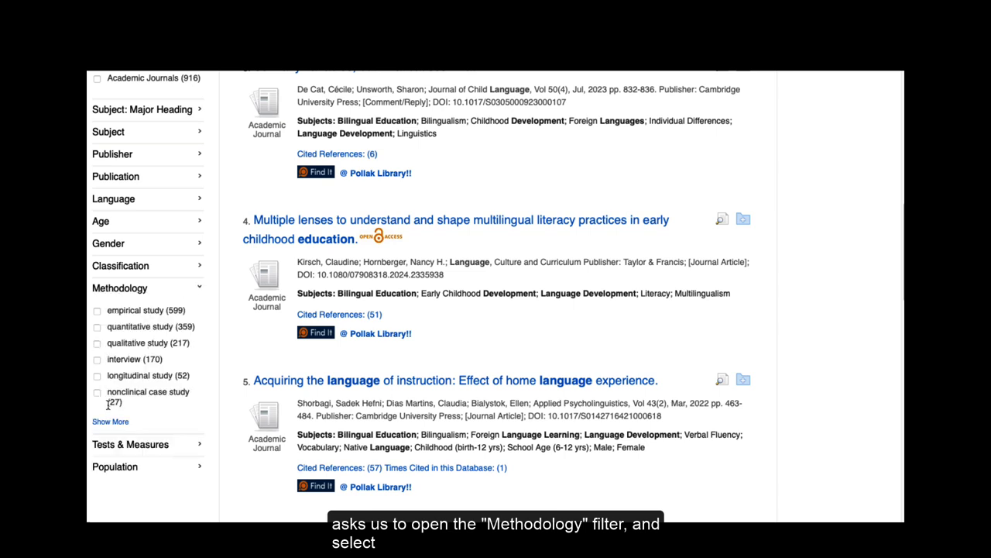
click(97, 312)
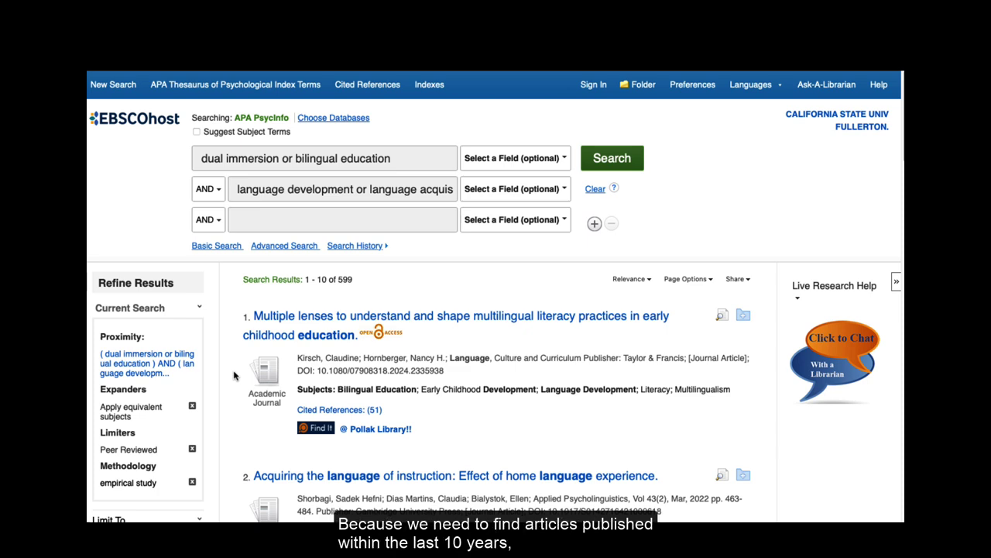
Step: Set the start year of the publication date filter to 2014 and apply it
scroll(234, 376, down, 3)
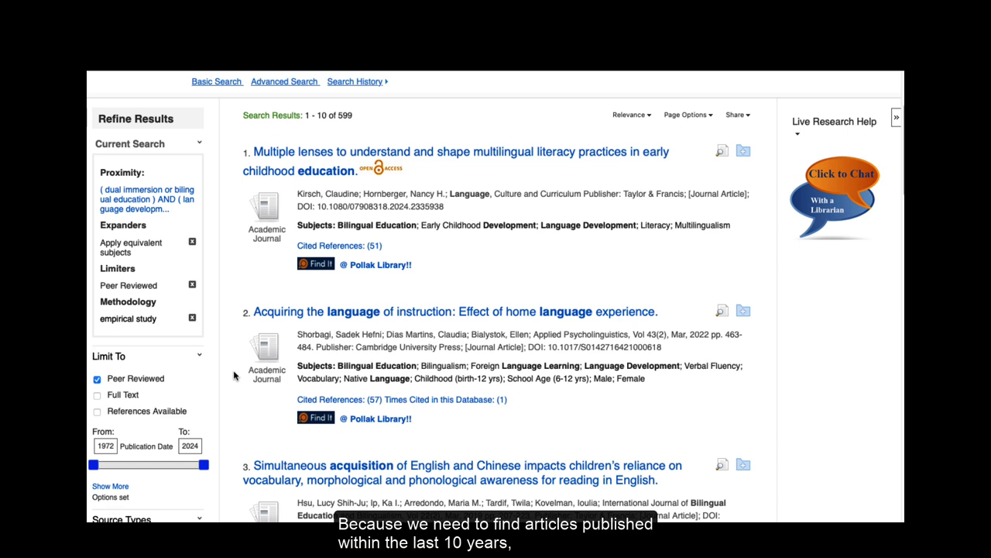
scroll(234, 376, down, 1)
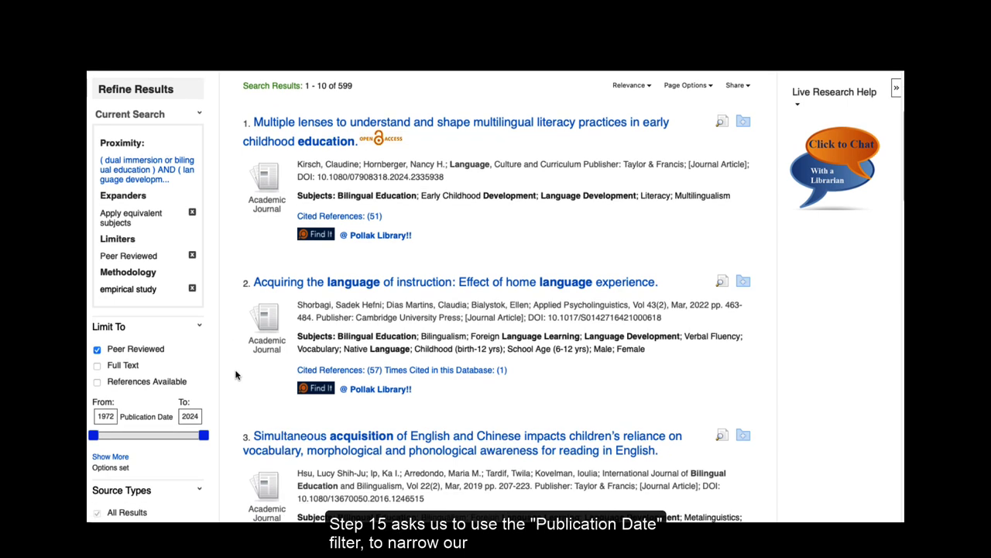
scroll(234, 376, down, 2)
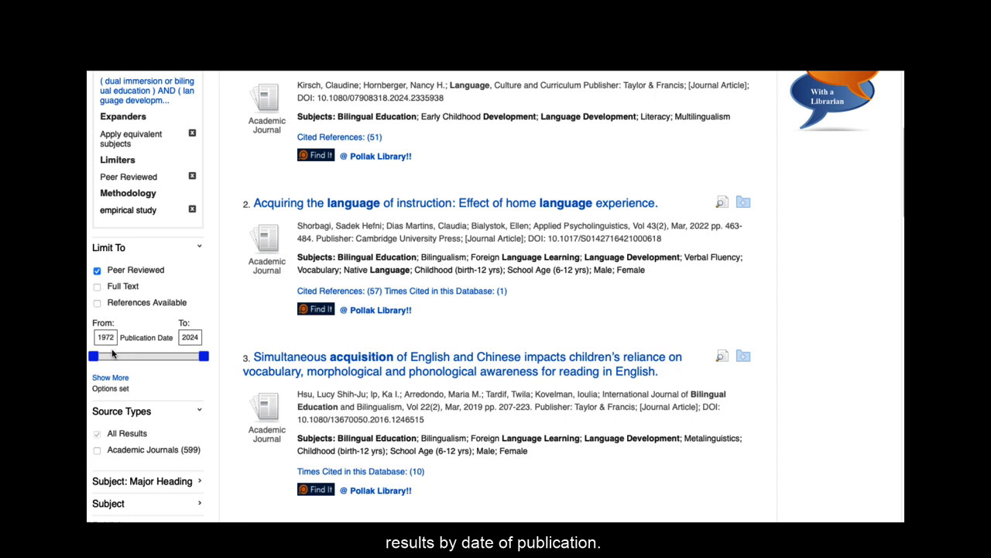
drag(115, 340, 96, 338)
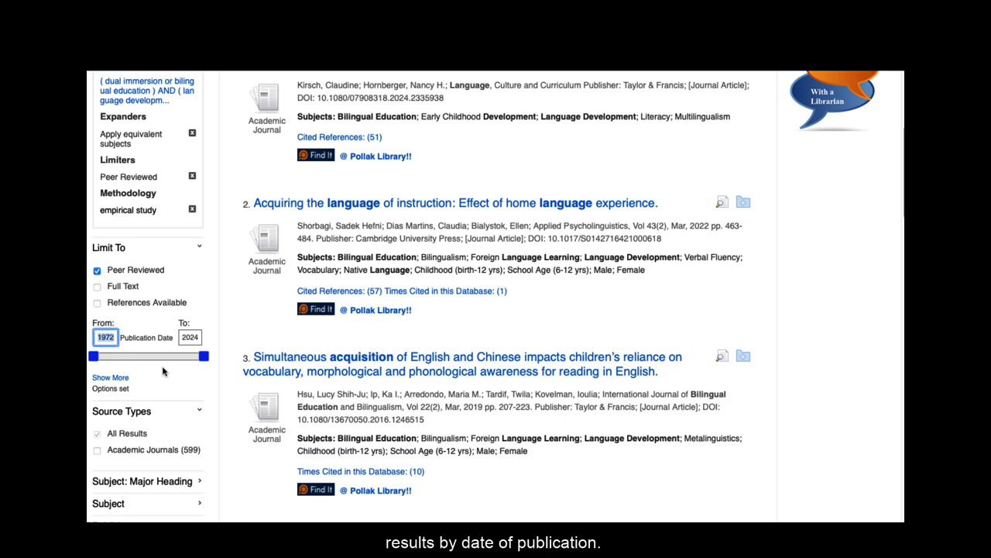
text(2014)
key(Return)
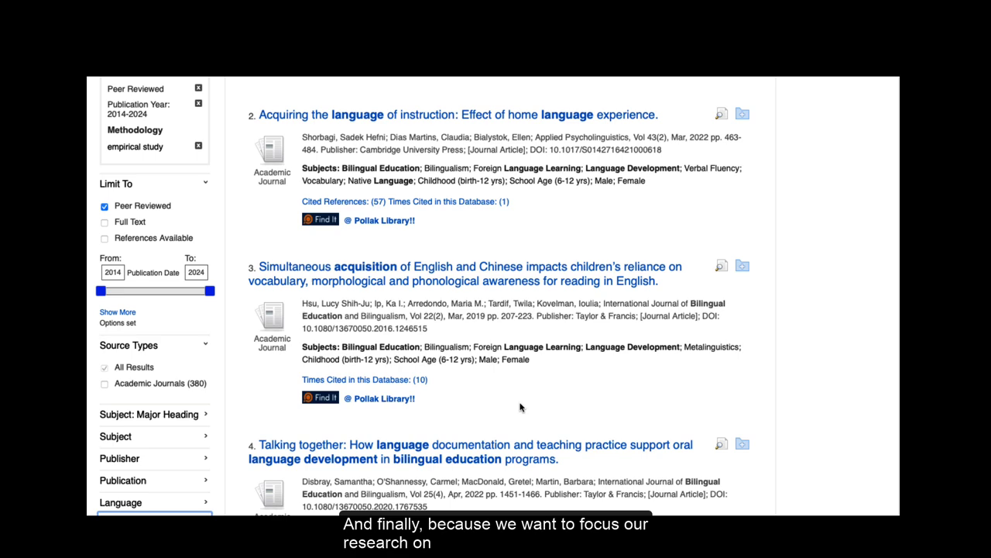
Step: Filter the results by age to school age (6-12 yrs)
scroll(520, 406, down, 2)
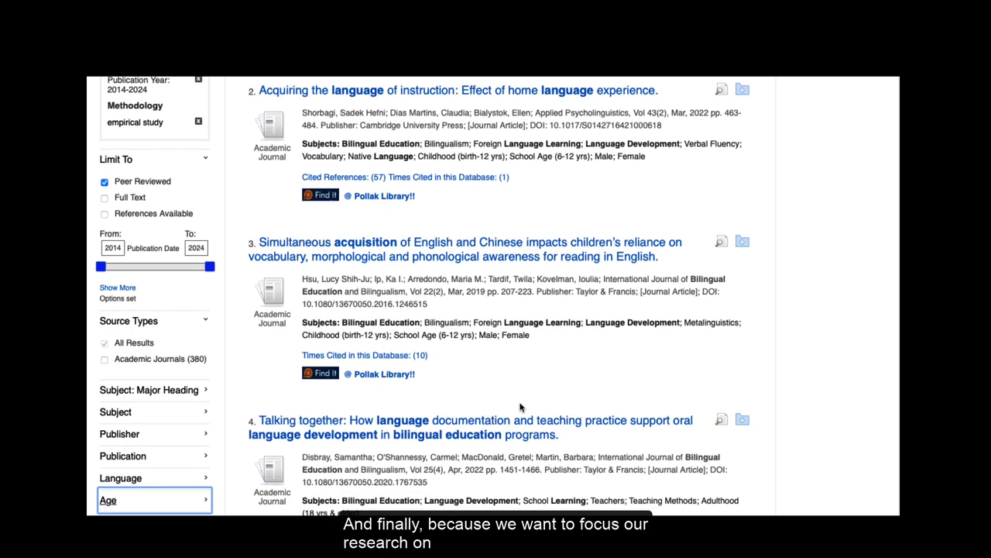
scroll(519, 406, down, 4)
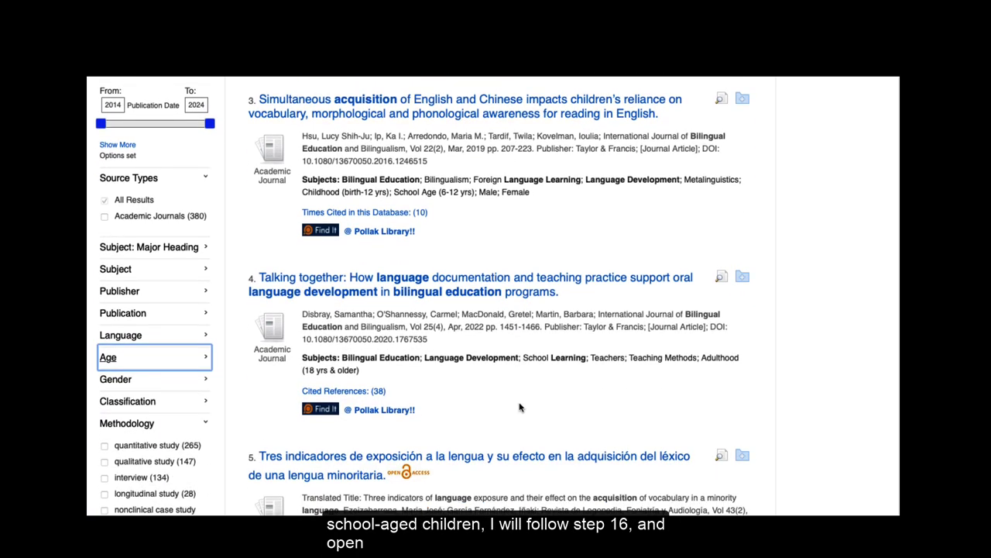
scroll(520, 407, down, 1)
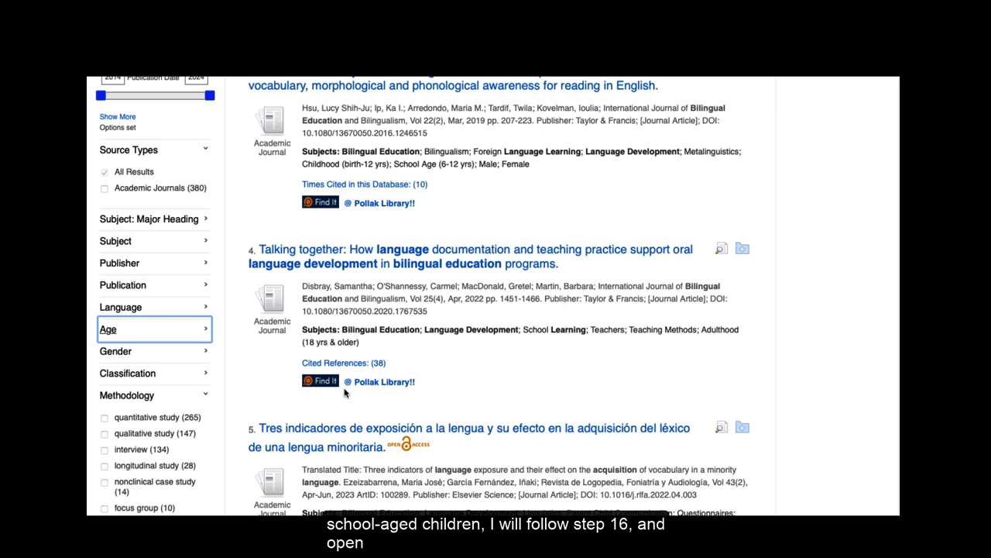
click(203, 331)
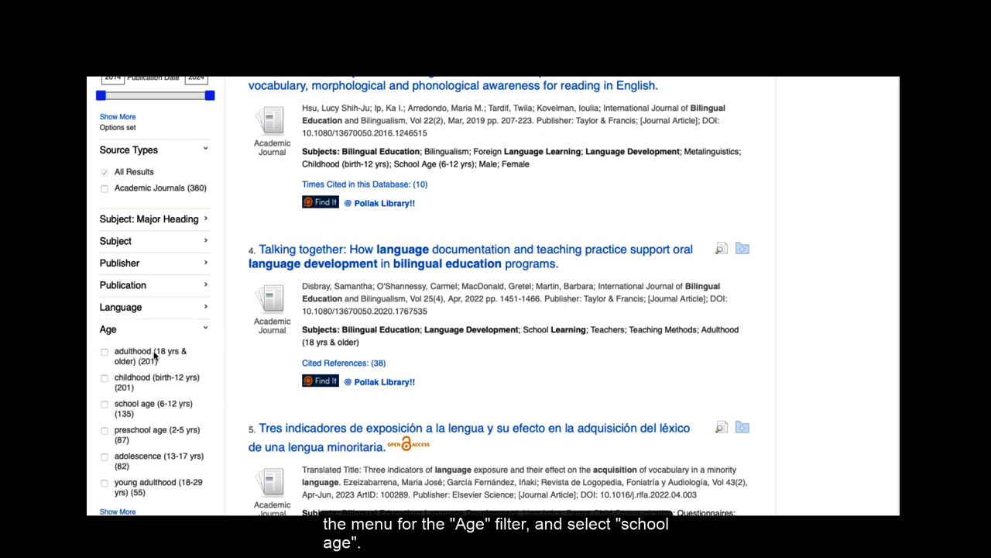
click(105, 405)
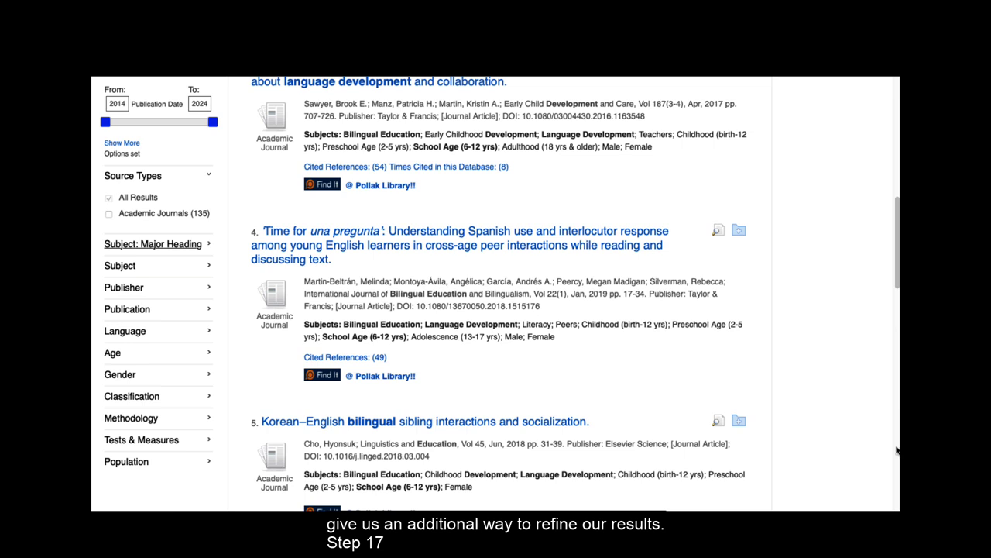
Step: Narrow the results to the major subject headings bilingual education and language development
click(203, 244)
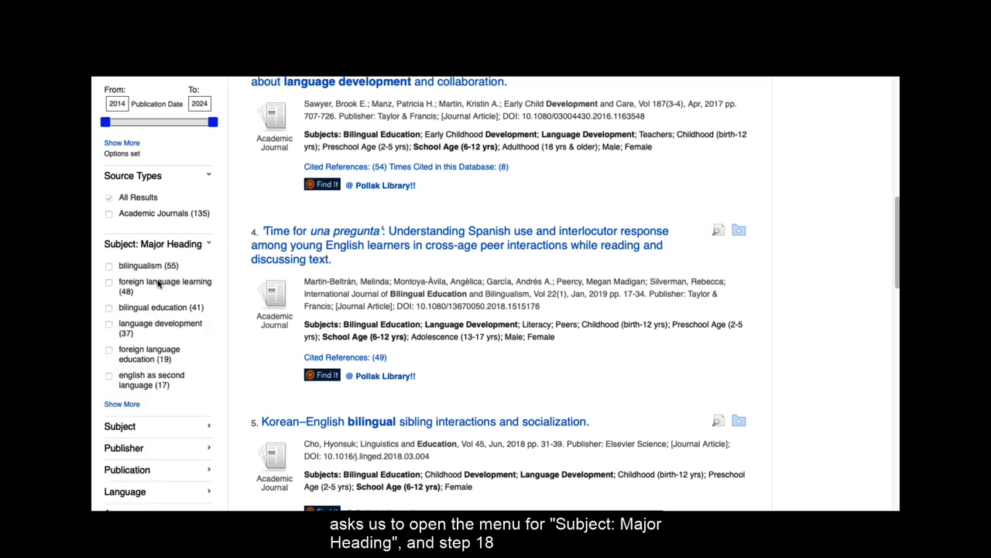
click(120, 405)
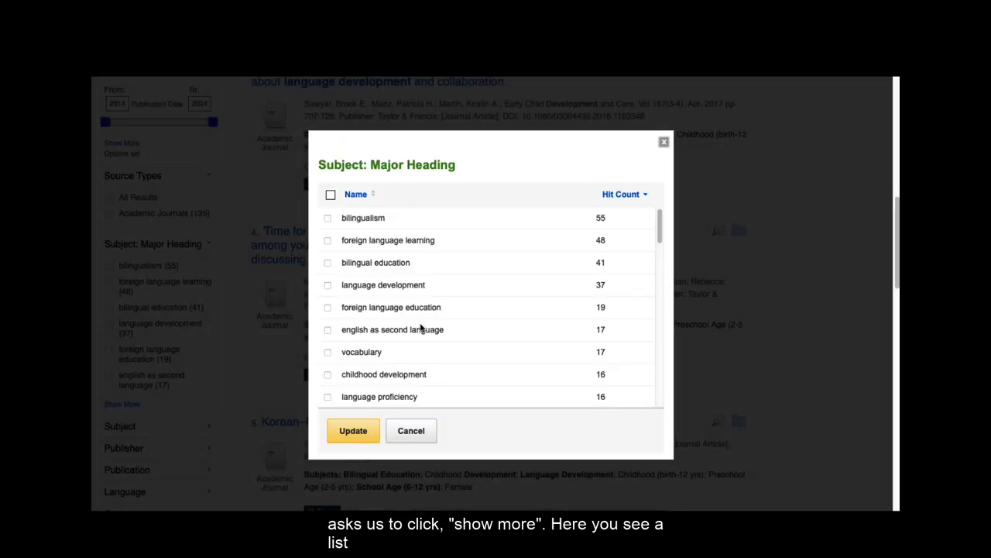
scroll(421, 326, down, 1)
scroll(421, 326, down, 2)
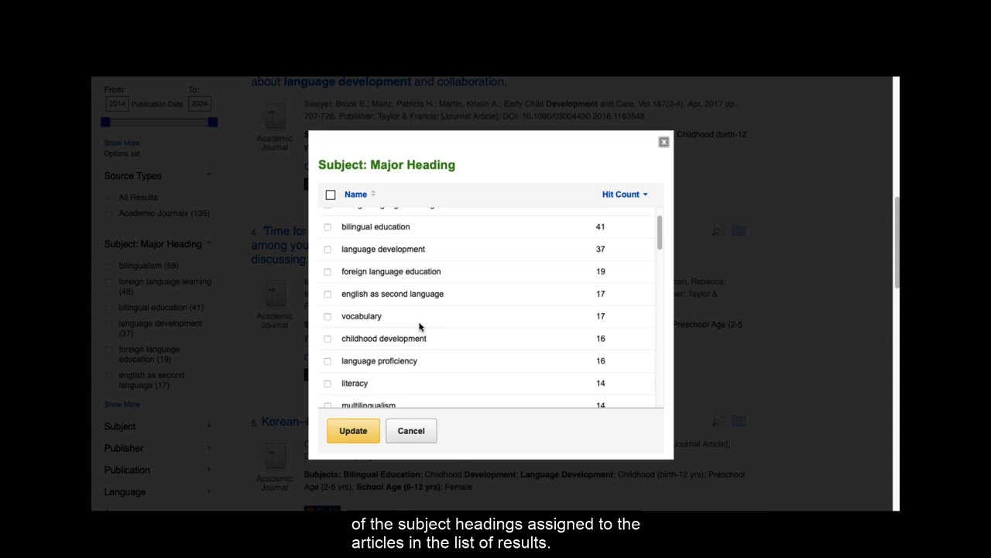
scroll(419, 326, up, 5)
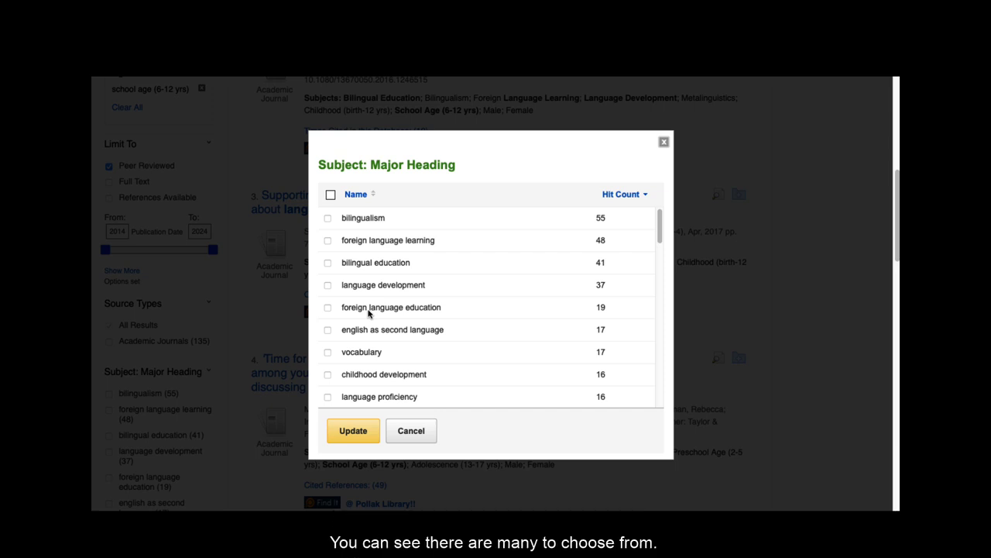
click(328, 263)
click(328, 285)
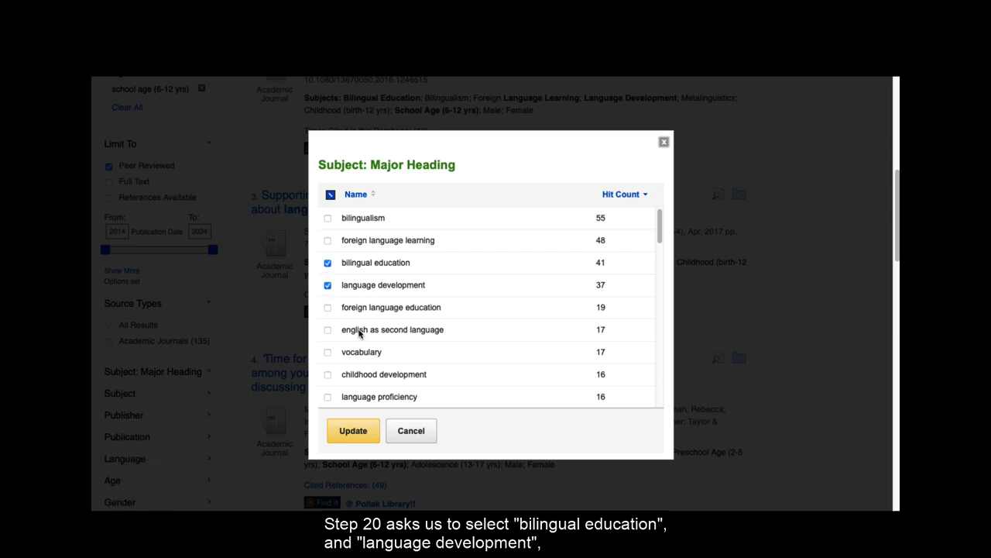
click(353, 430)
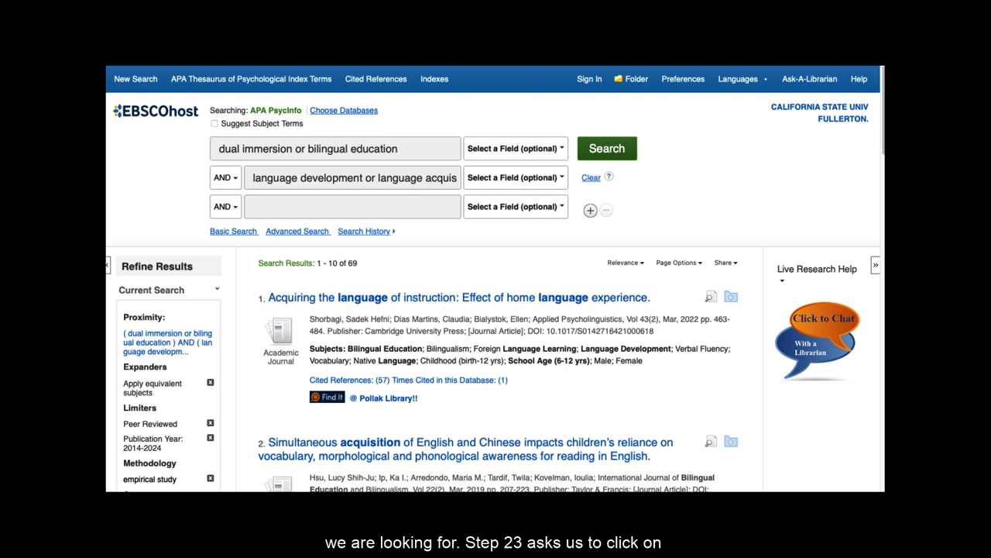
Step: Open the detailed record of the first article, "Acquiring the language of instruction", and examine its source, abstract and subject headings
click(425, 299)
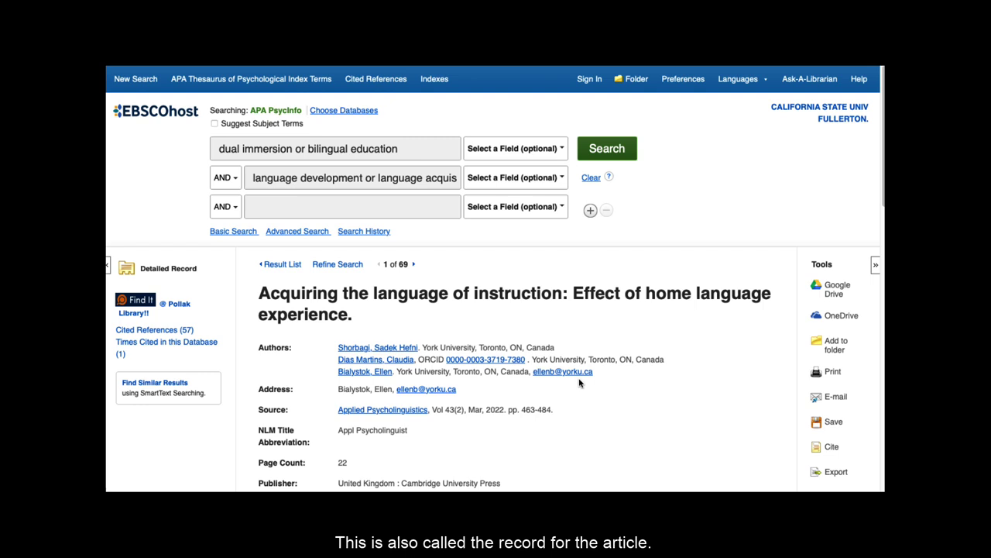
scroll(603, 388, down, 1)
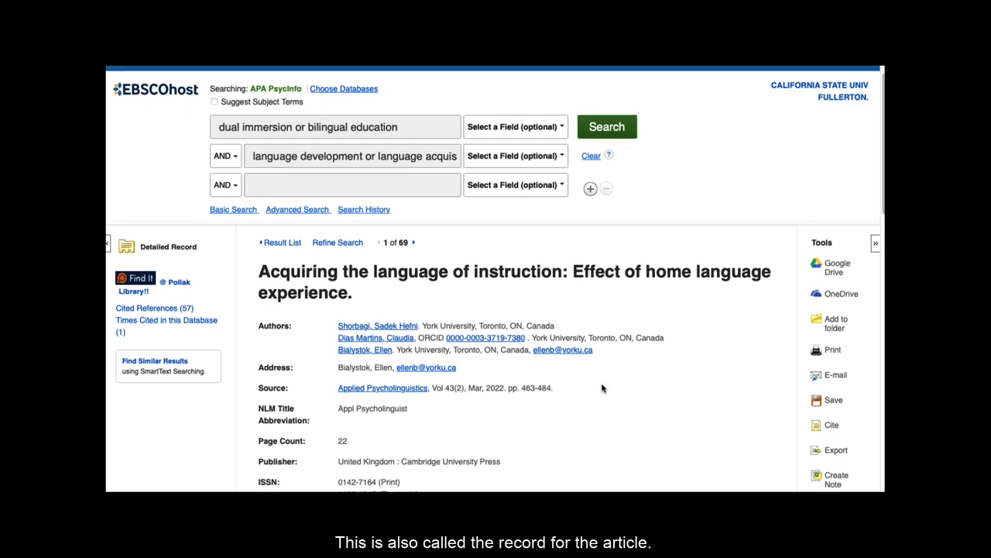
scroll(602, 388, down, 1)
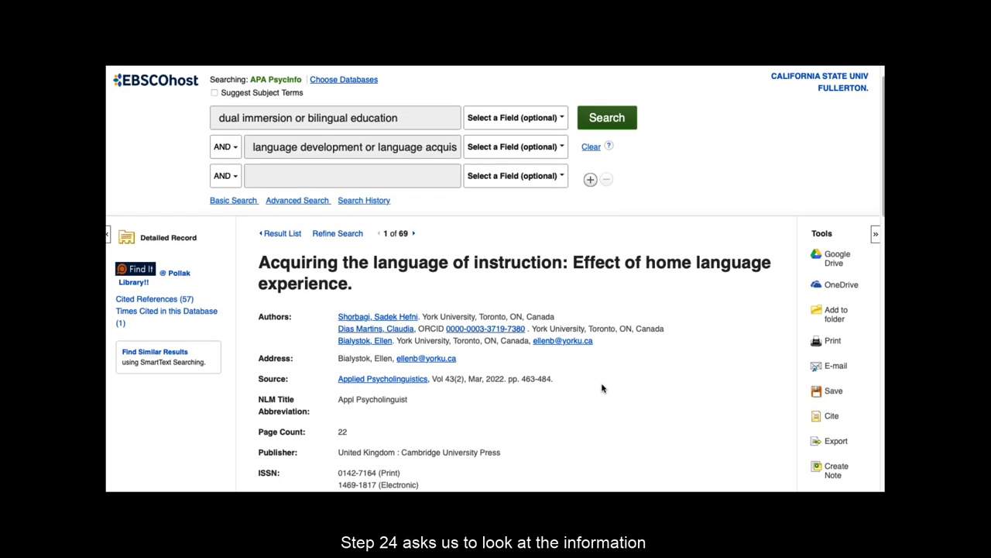
scroll(603, 388, down, 3)
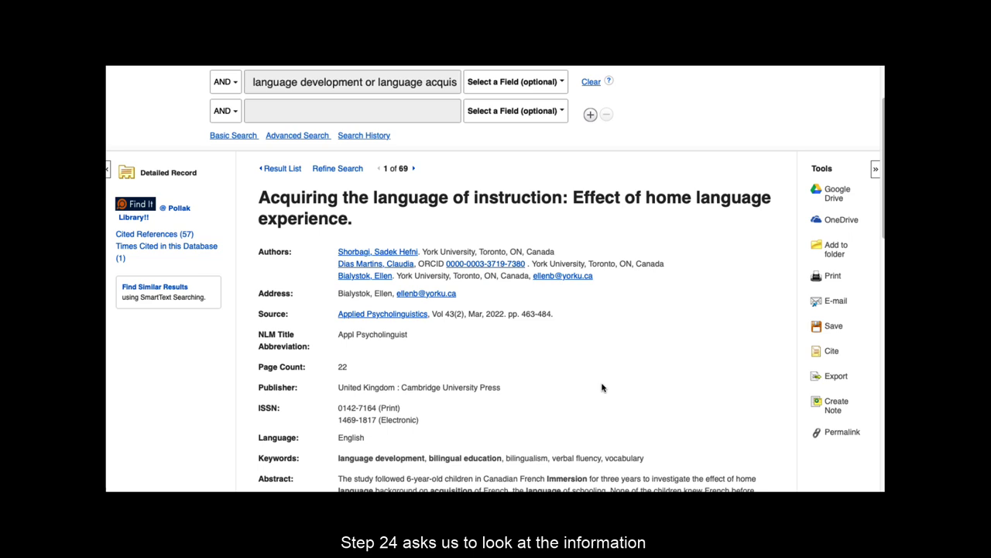
scroll(603, 388, down, 2)
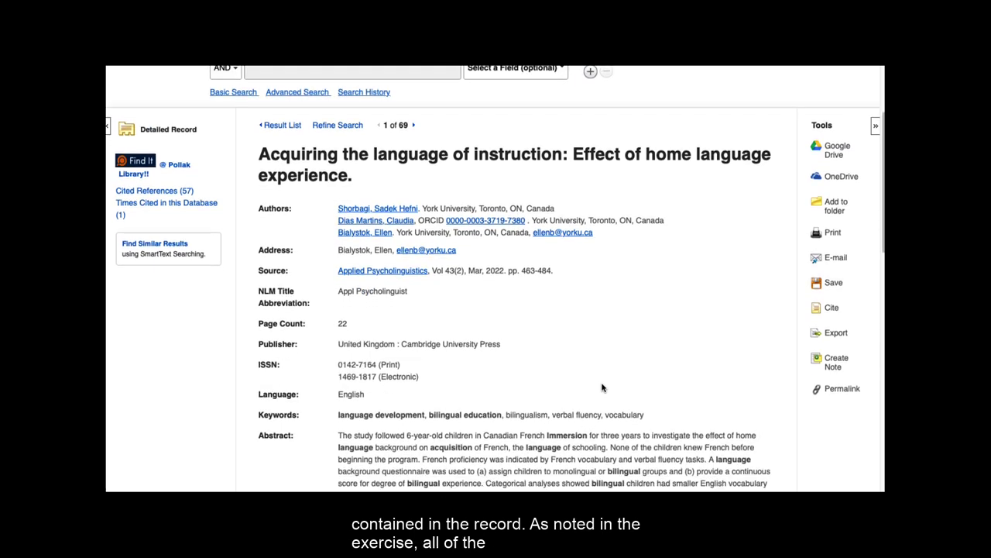
scroll(602, 388, down, 1)
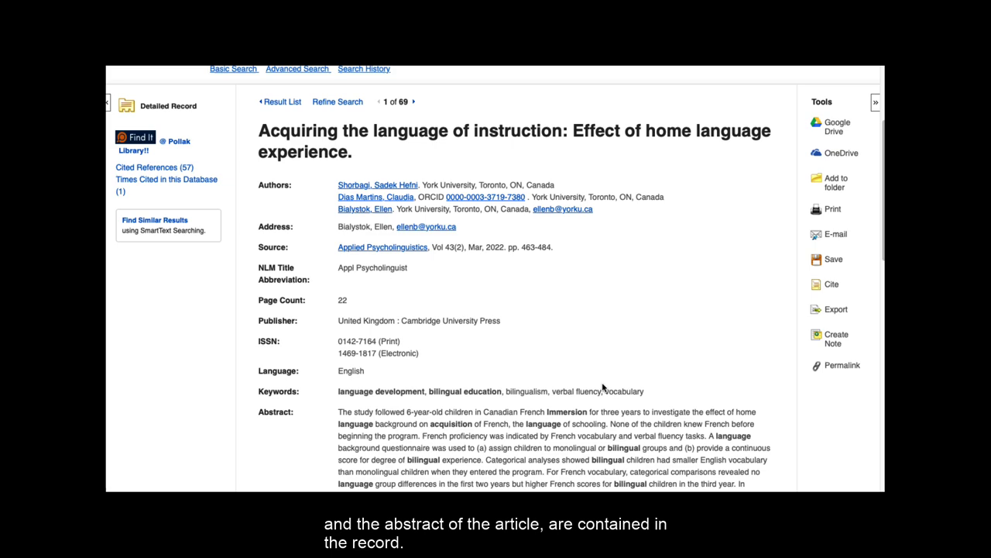
scroll(602, 388, down, 5)
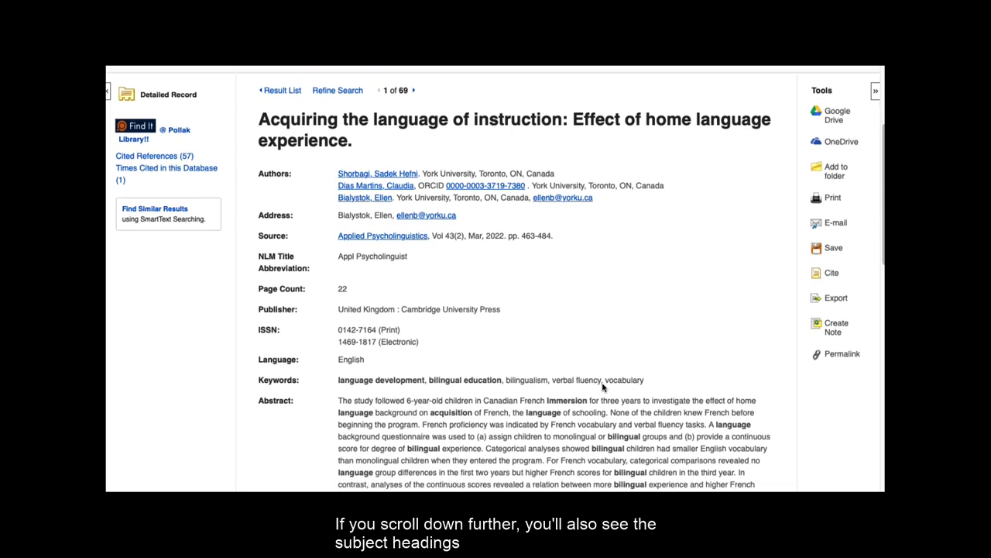
scroll(602, 385, down, 5)
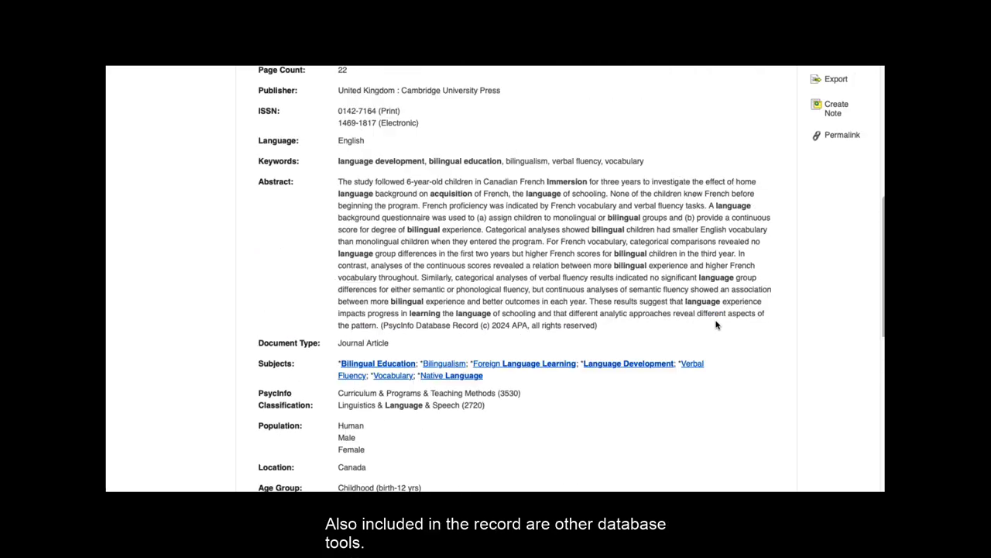
Step: Display the article's citation formats and find the APA 7th Edition reference
scroll(716, 320, up, 6)
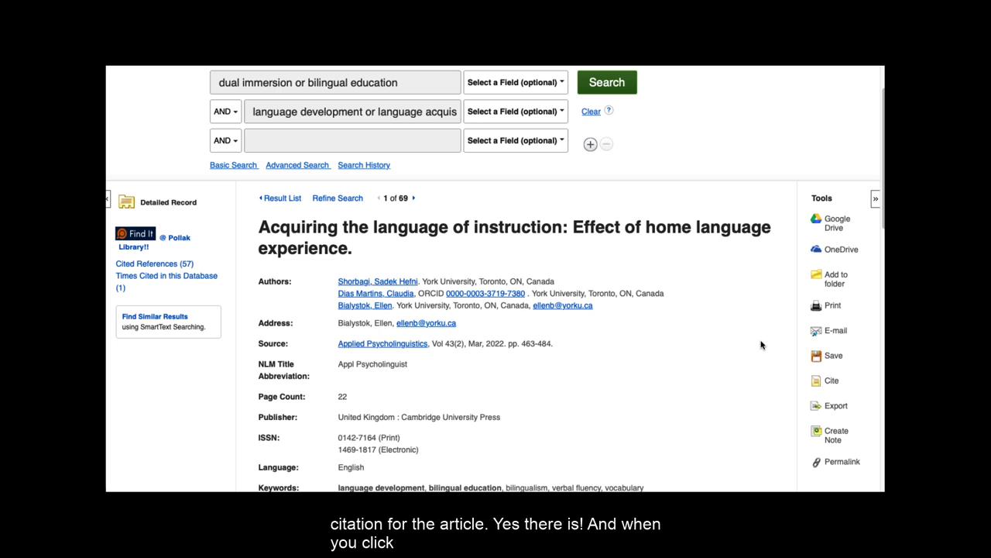
click(832, 381)
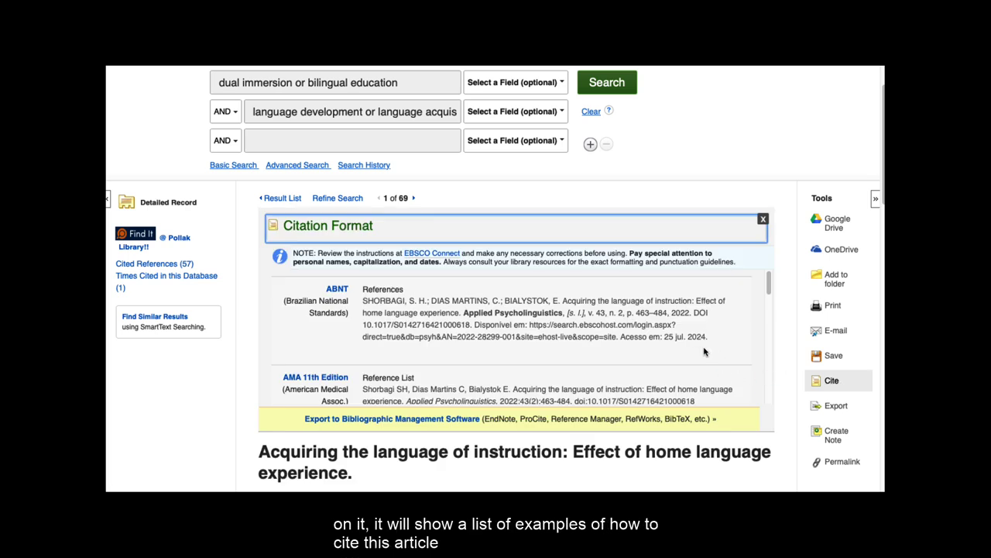
scroll(704, 352, down, 2)
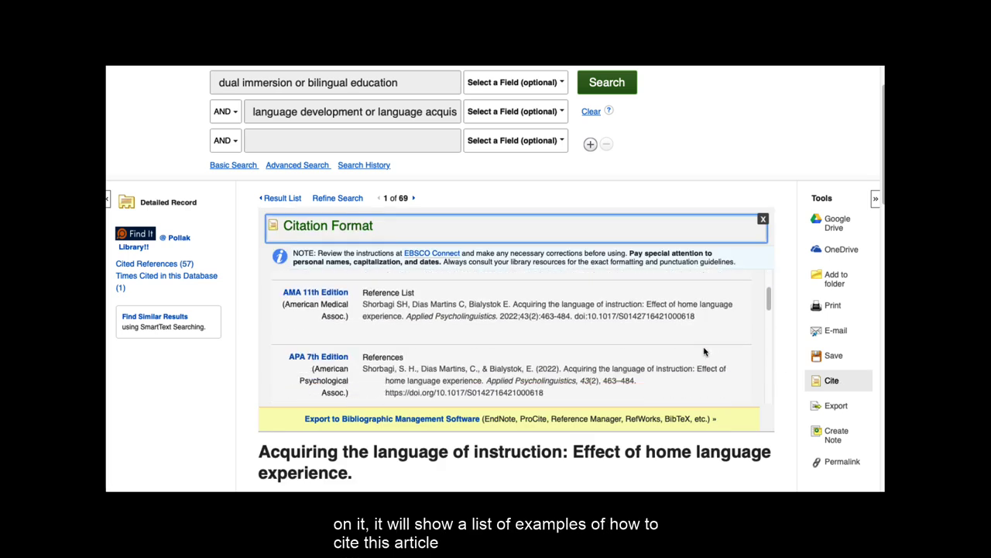
scroll(704, 352, down, 2)
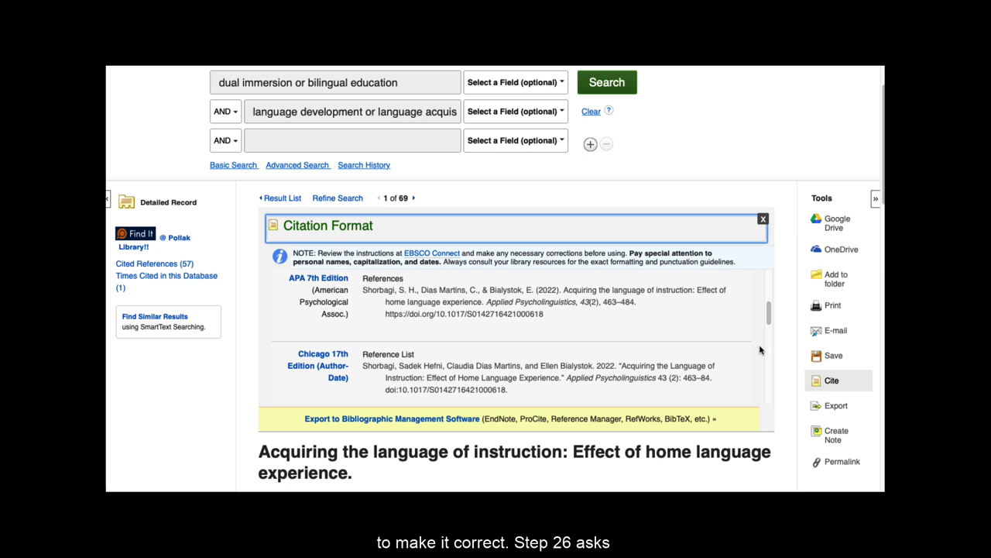
Step: Return to the result list and check Pollak Library access to the article "Land as interlocutor: A study of Ojibwe learner language"
click(281, 199)
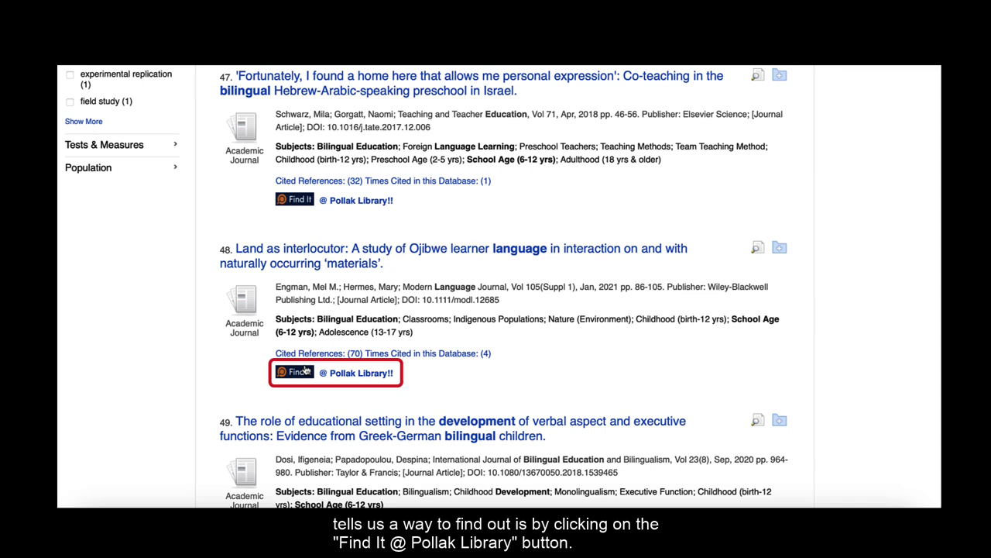
click(302, 373)
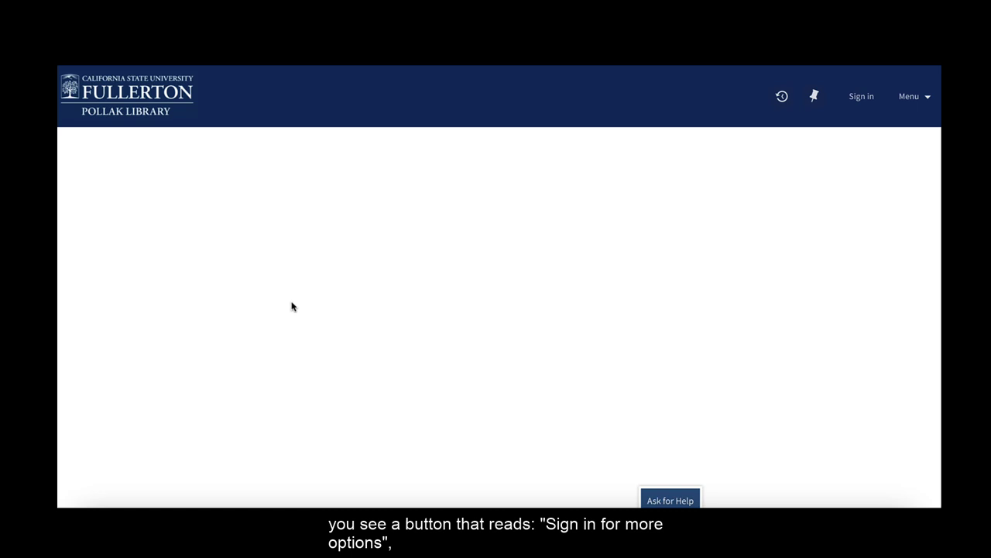
scroll(294, 303, down, 1)
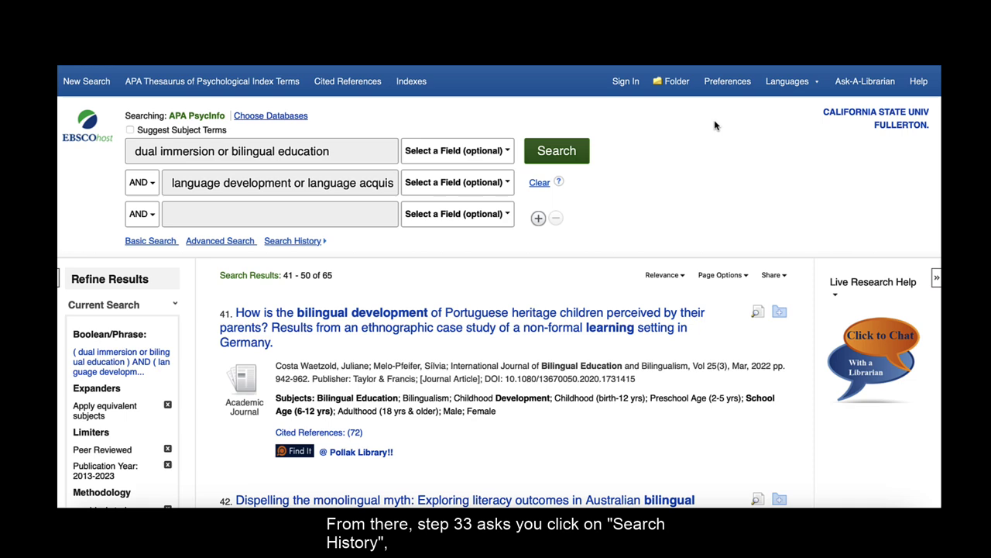
Step: Open the search history from the results page and review the session's searches with their limiters and search options
click(302, 241)
scroll(401, 275, down, 2)
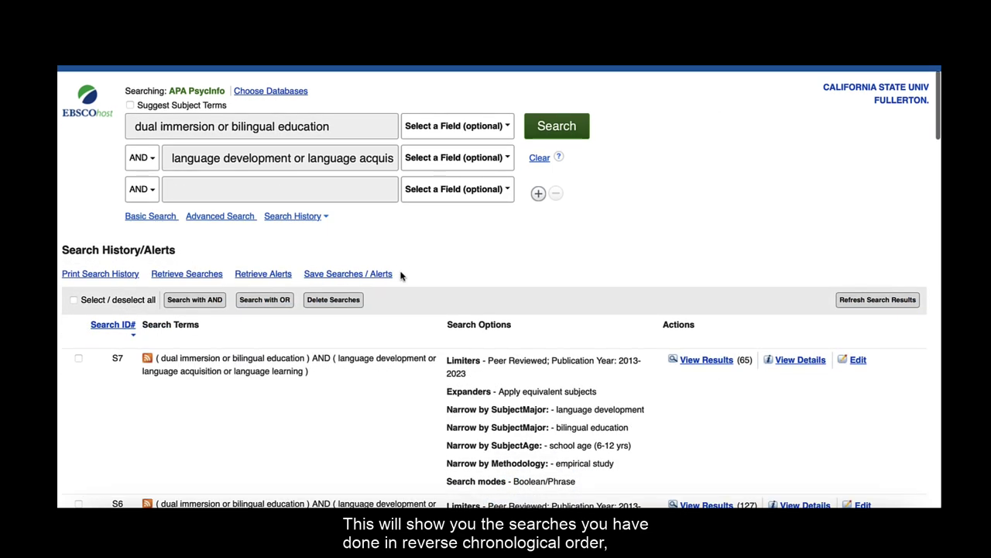
scroll(401, 275, down, 1)
scroll(401, 275, down, 1)
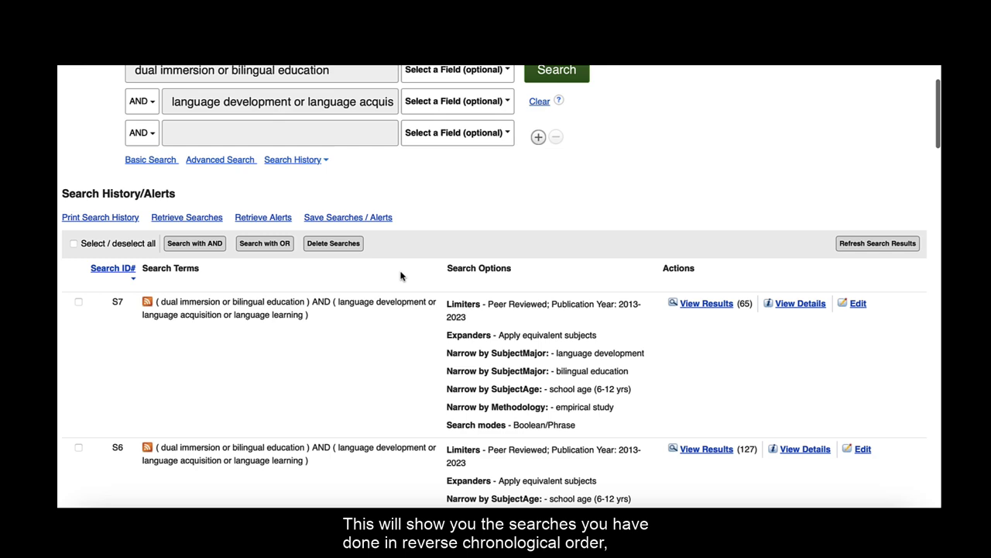
scroll(401, 275, down, 2)
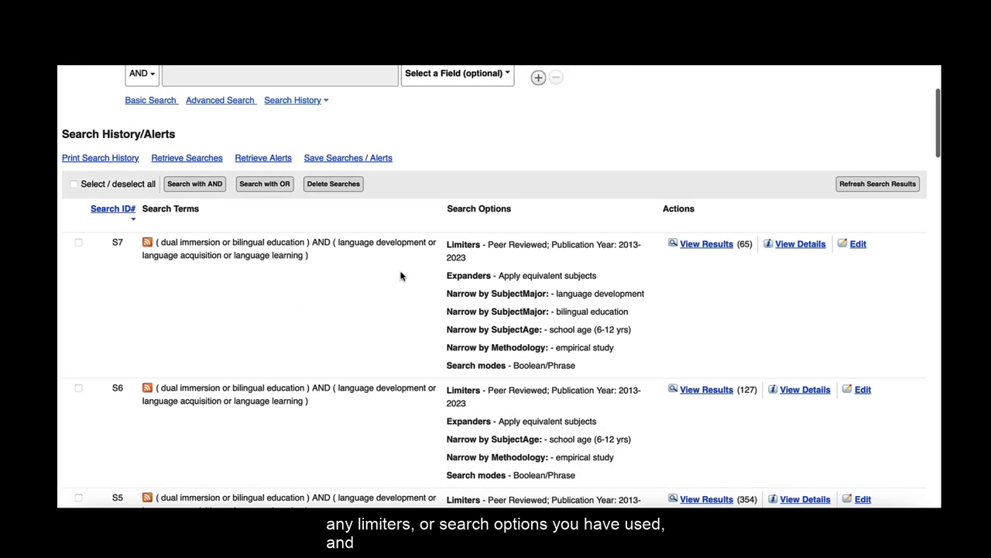
scroll(401, 275, down, 1)
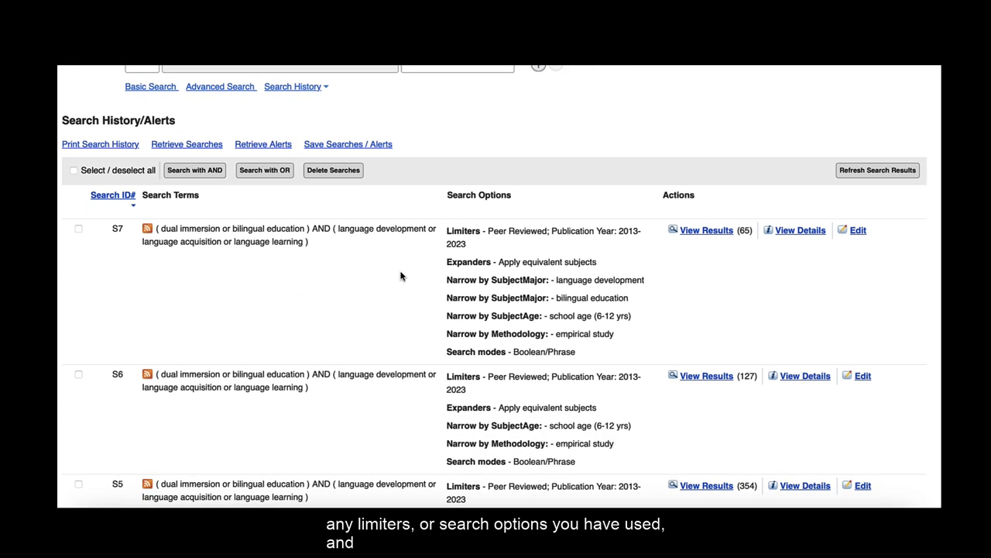
scroll(401, 275, down, 1)
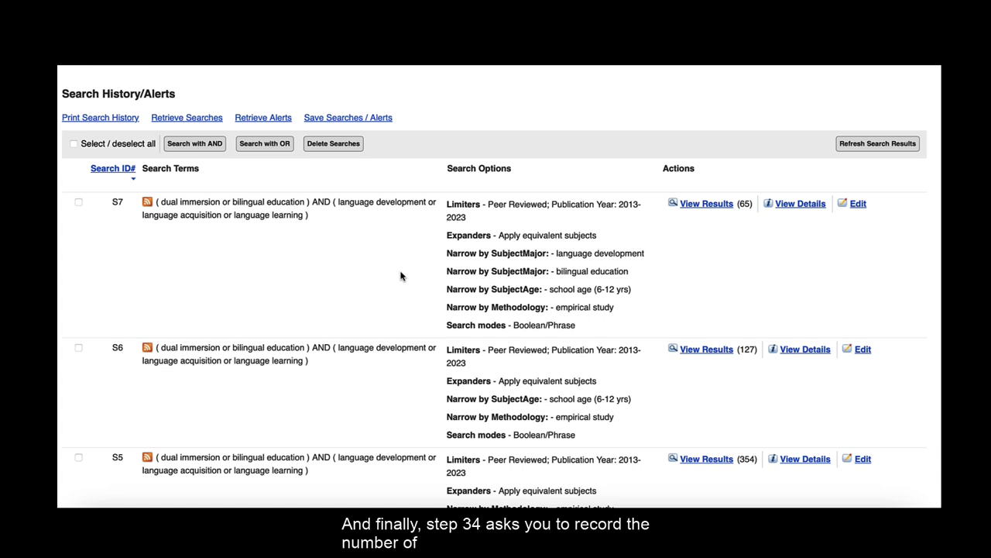
scroll(400, 275, up, 5)
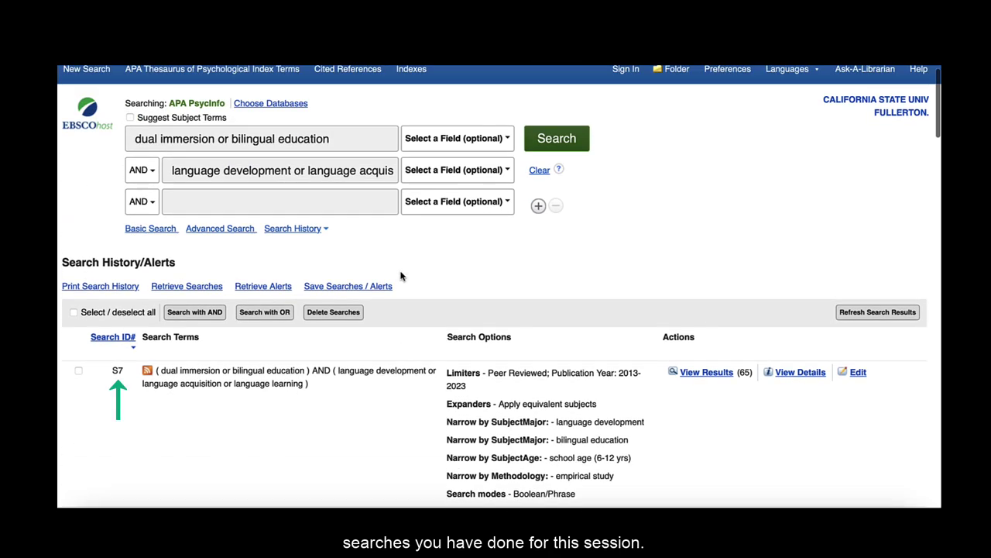